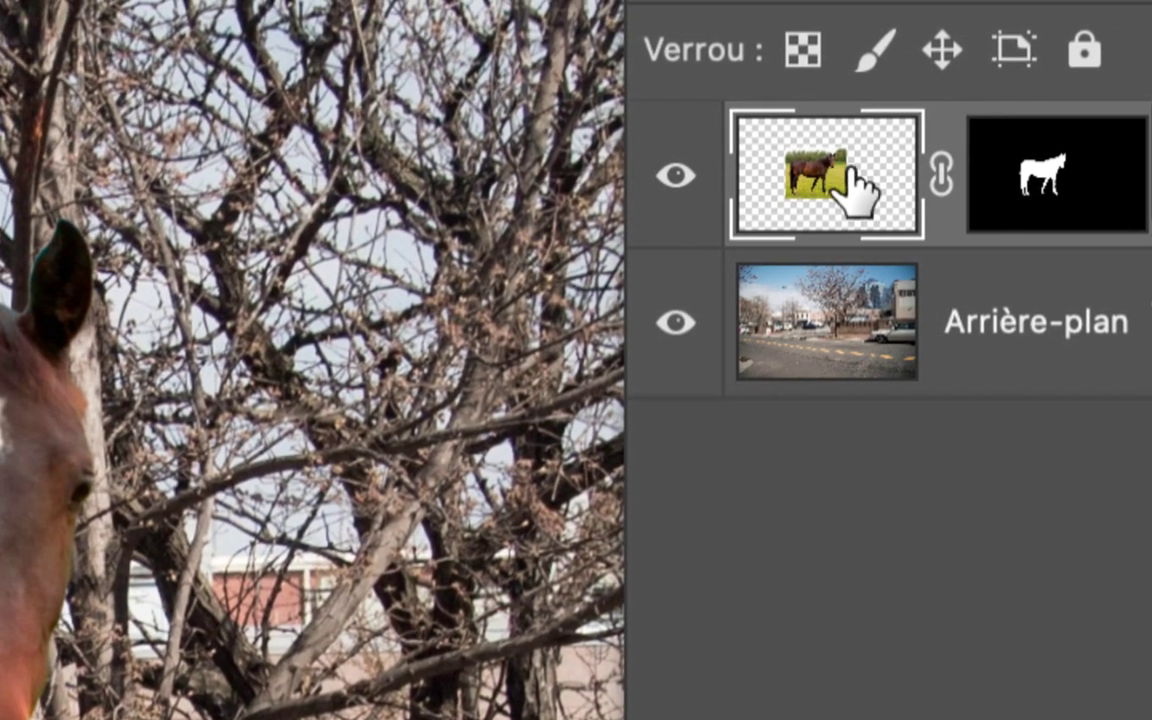
Delete the masked horse layer above Arrière-plan in the street view document
drag(855, 190, 1148, 492)
drag(964, 344, 1030, 525)
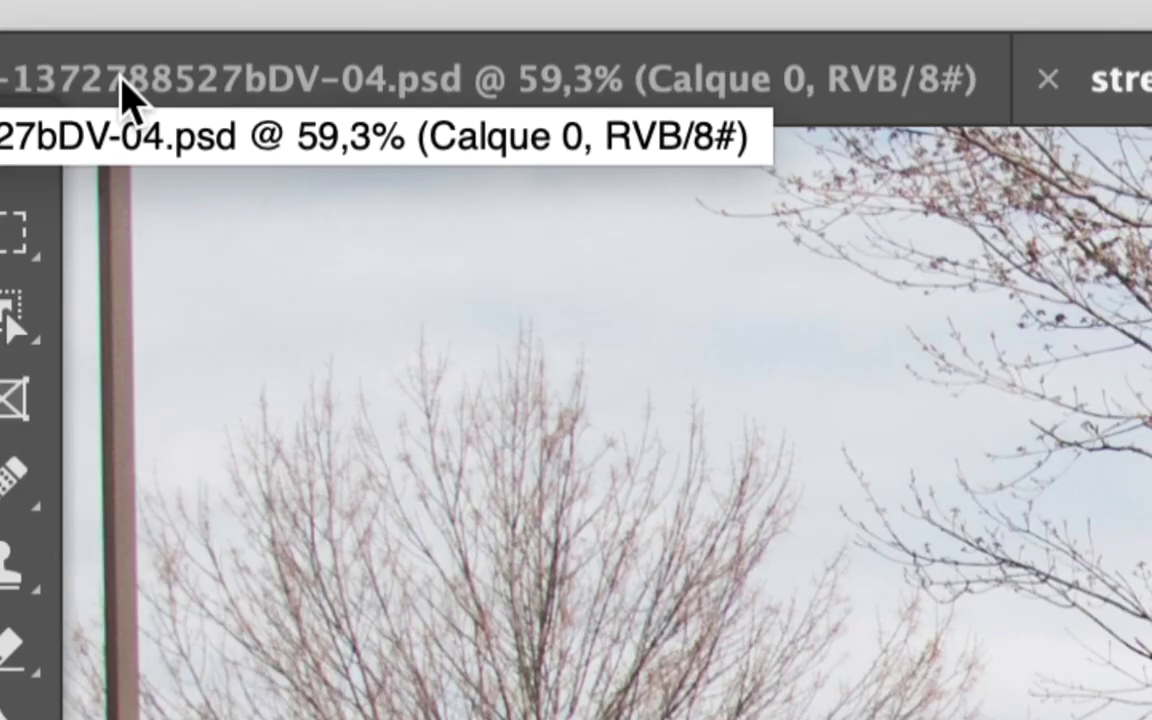
click(127, 90)
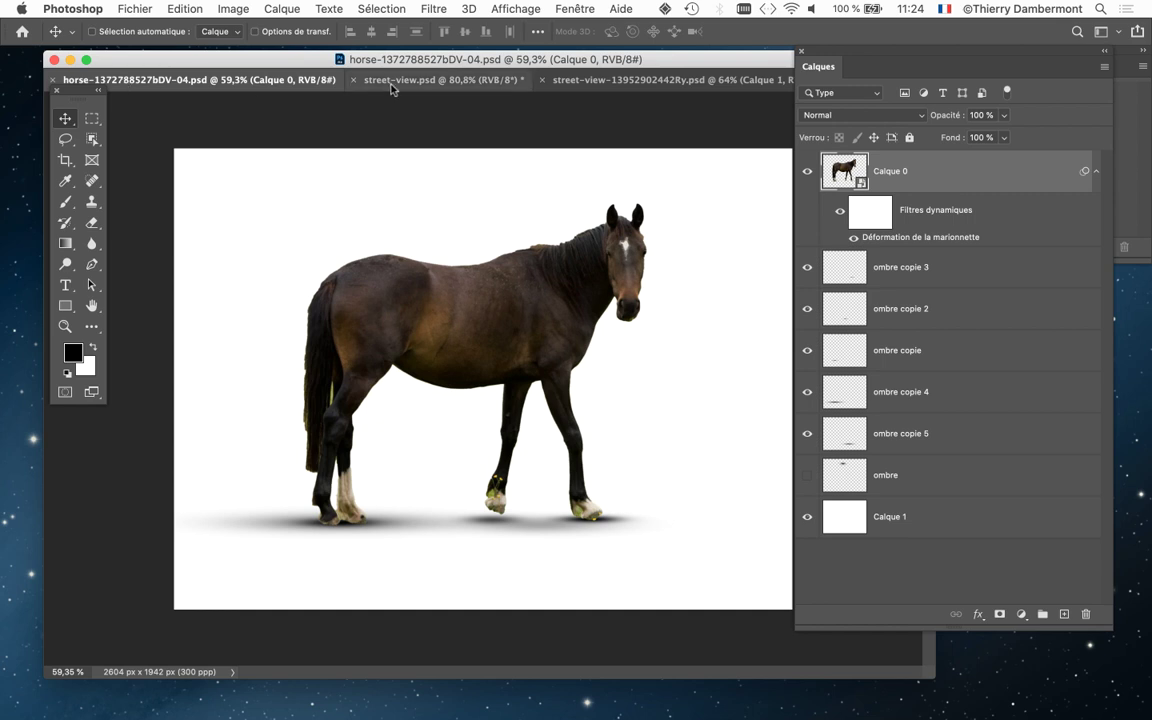
key(super+Tab)
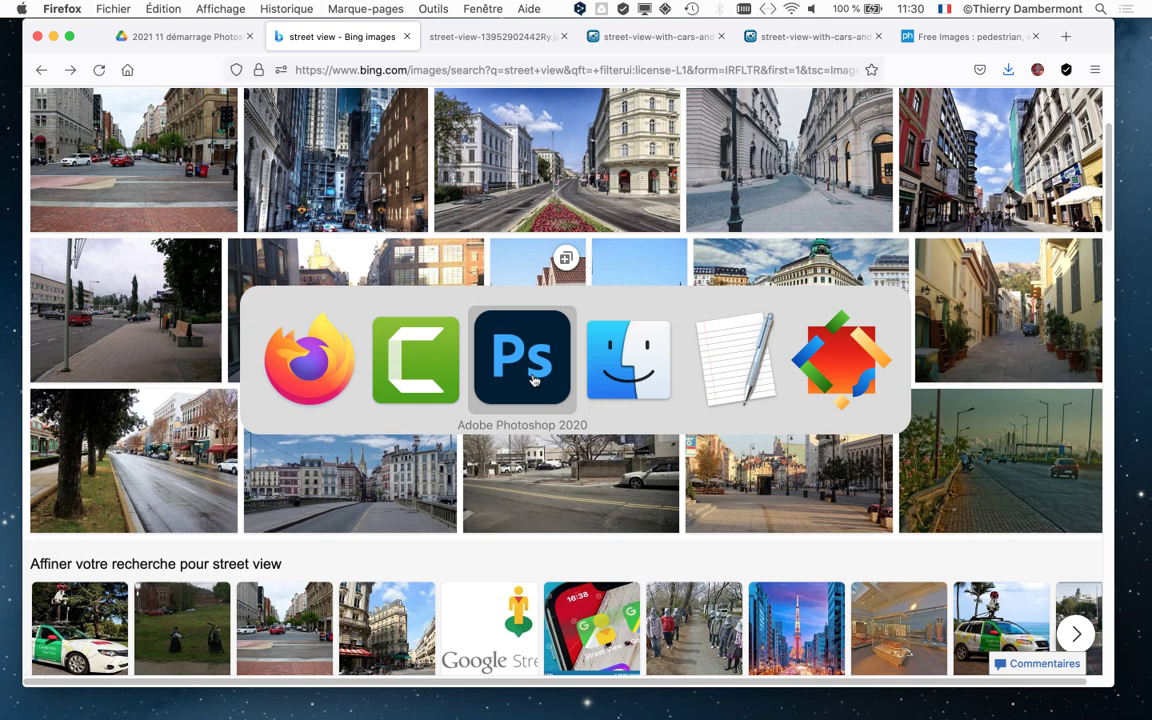
click(533, 380)
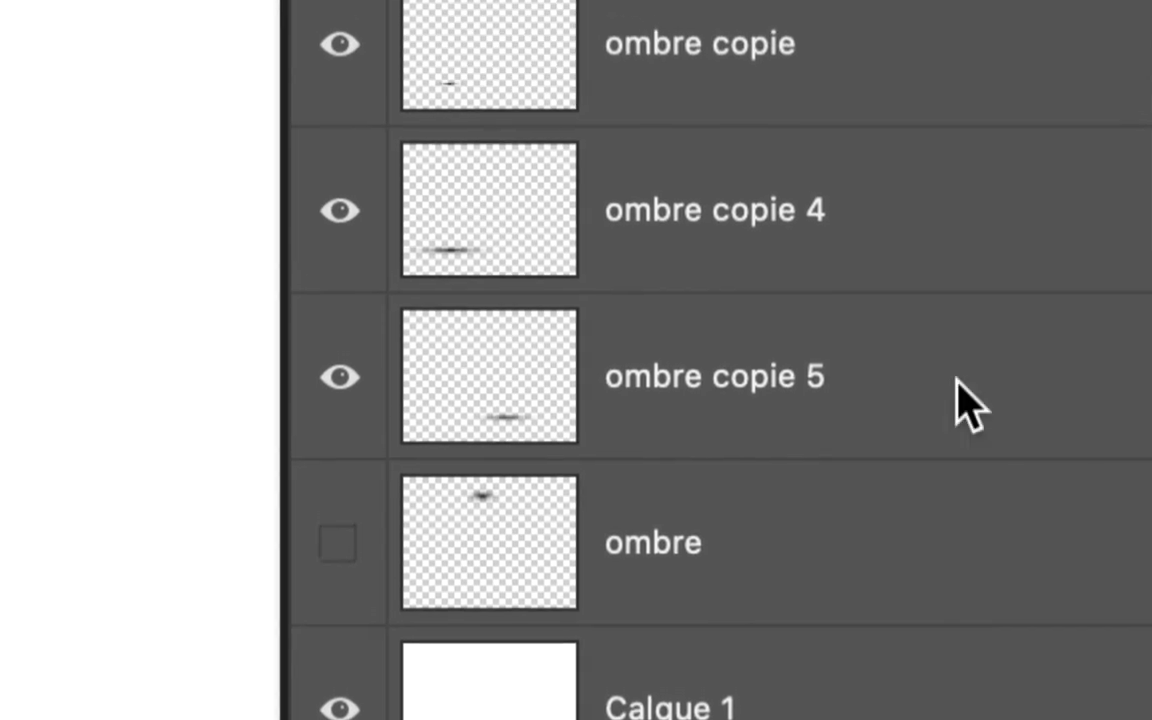
Move the hidden ombre layer between ombre copie and ombre copie 4 in the layer stack
shift+click(956, 400)
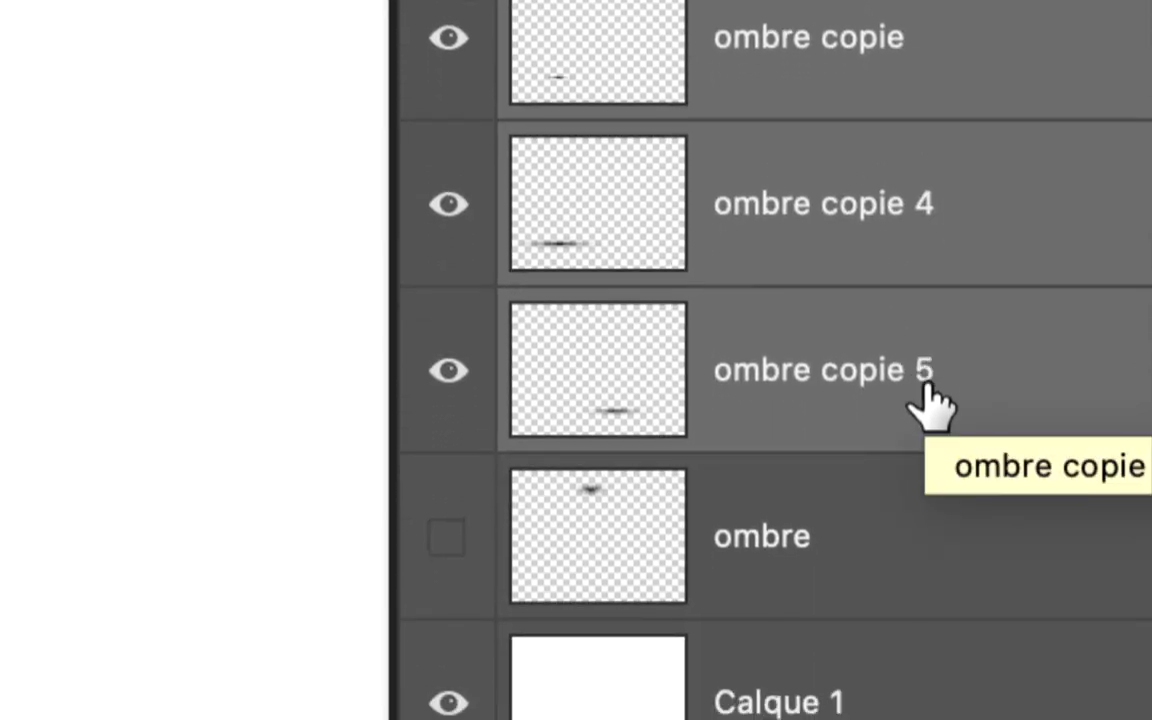
shift+click(931, 571)
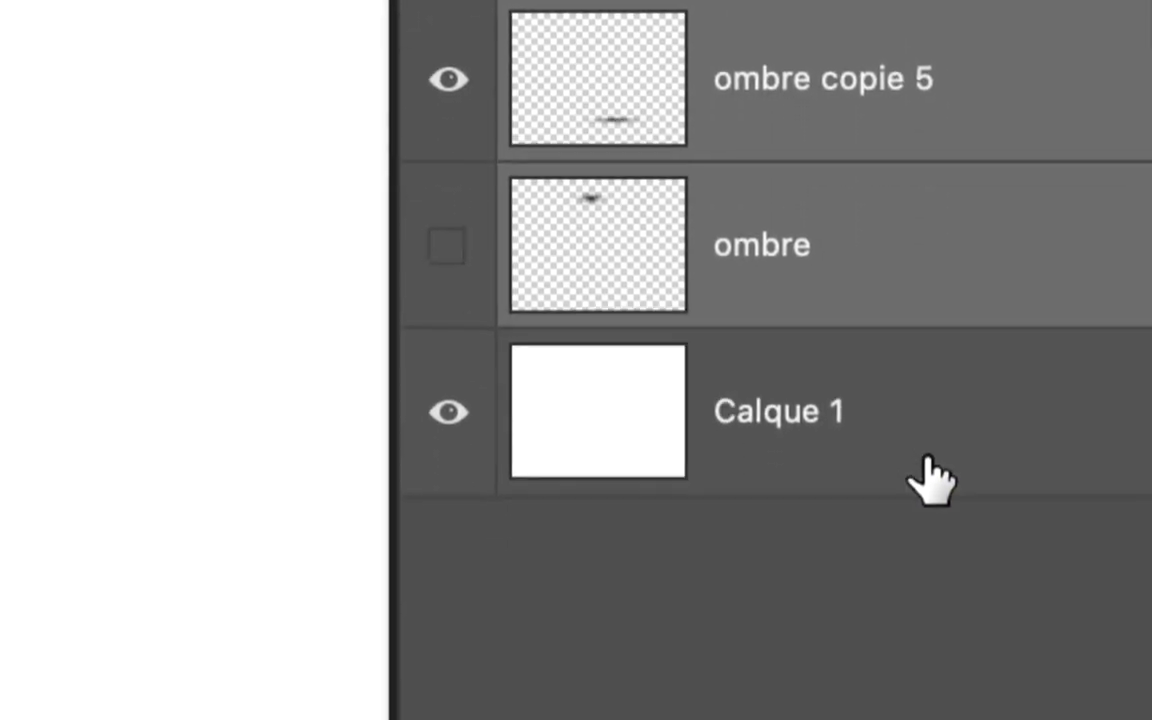
drag(838, 266, 906, 326)
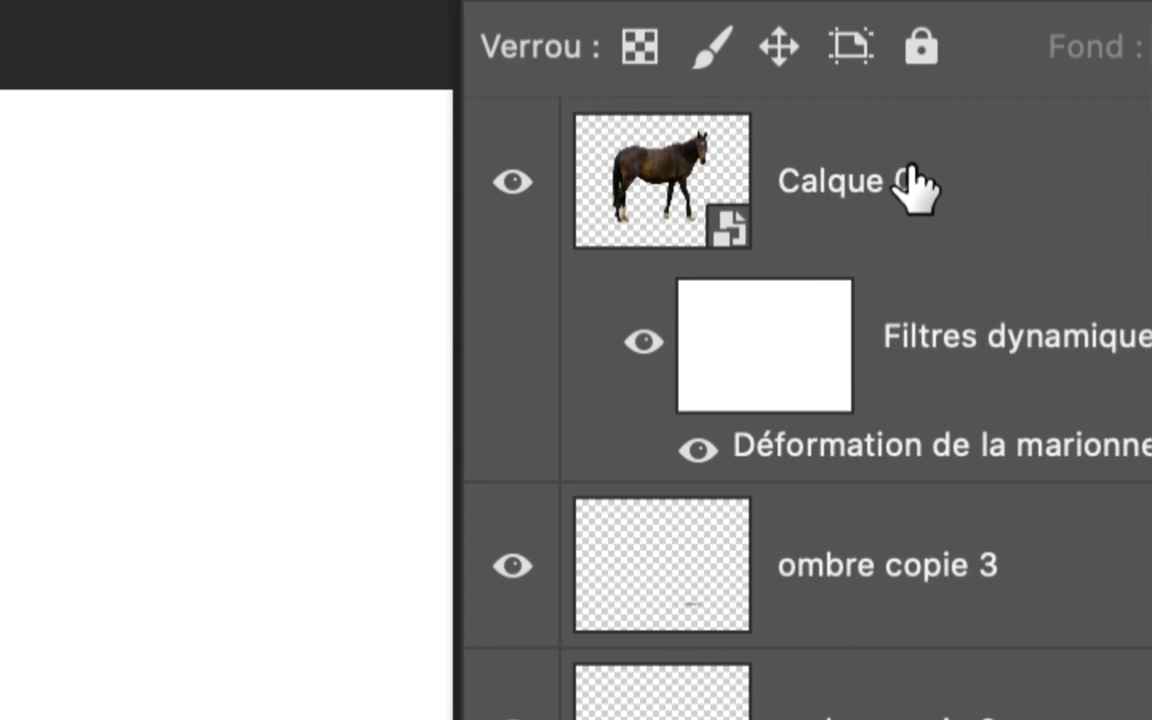
Group Calque 0 with all the ombre copie layers, leaving out the hidden ombre layer and Calque 1
click(910, 185)
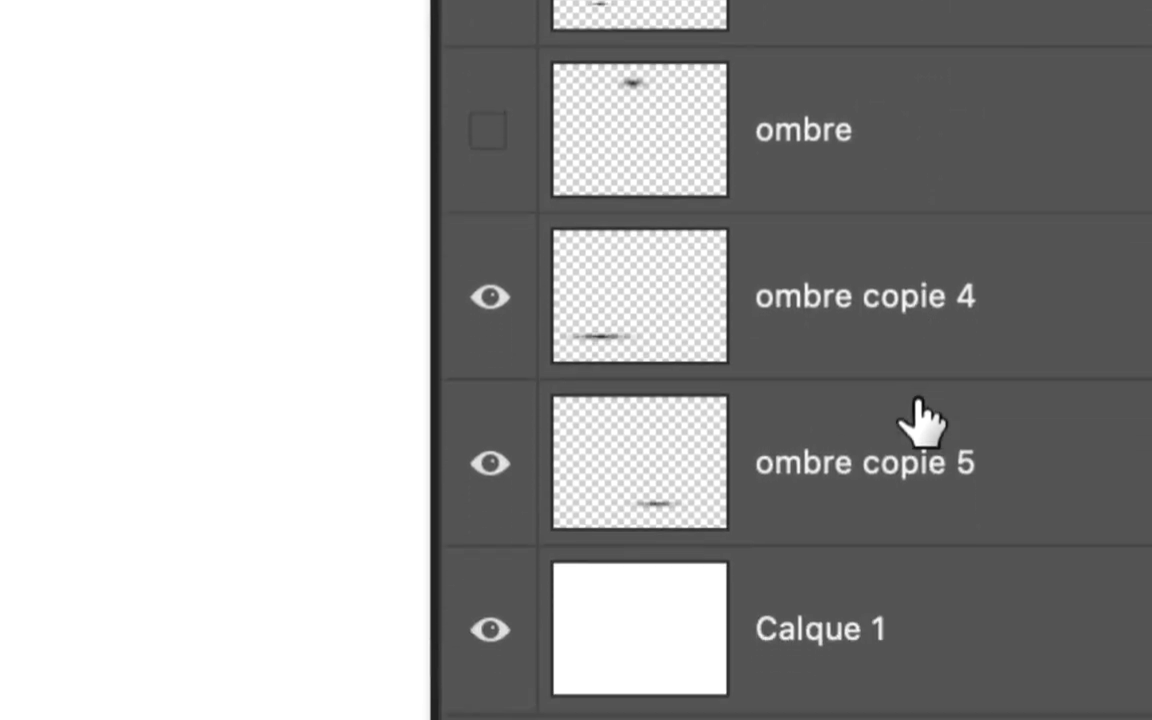
shift+click(926, 522)
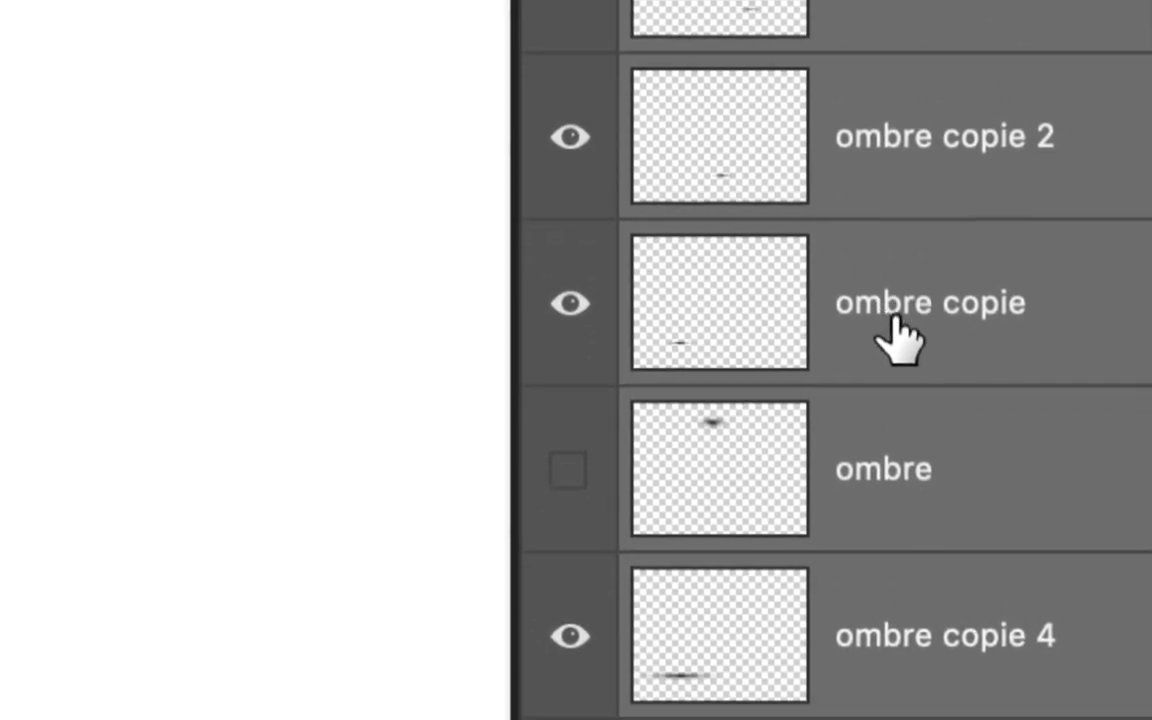
click(905, 372)
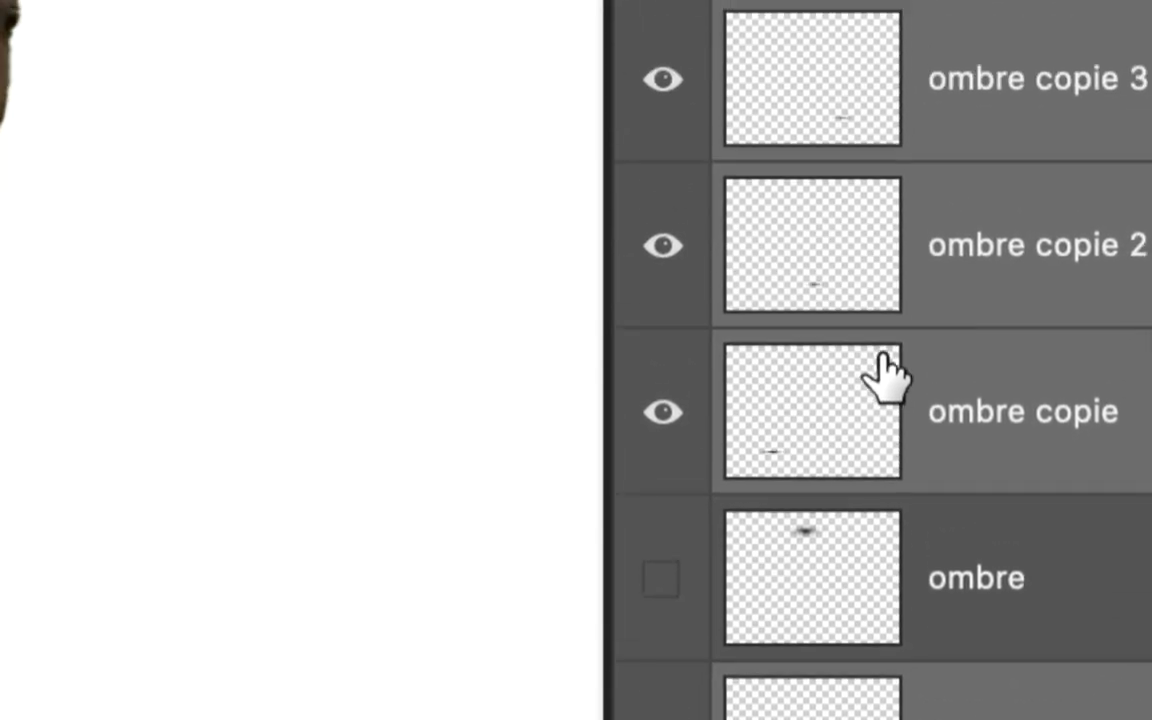
drag(930, 228, 929, 232)
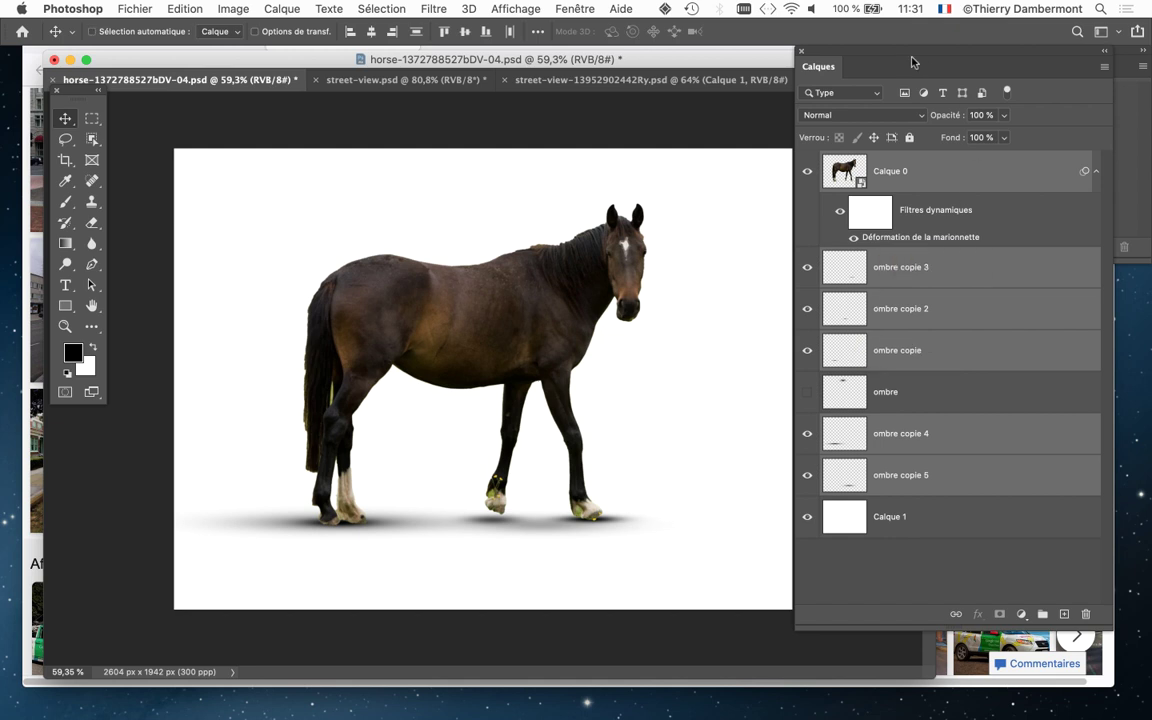
drag(820, 50, 763, 23)
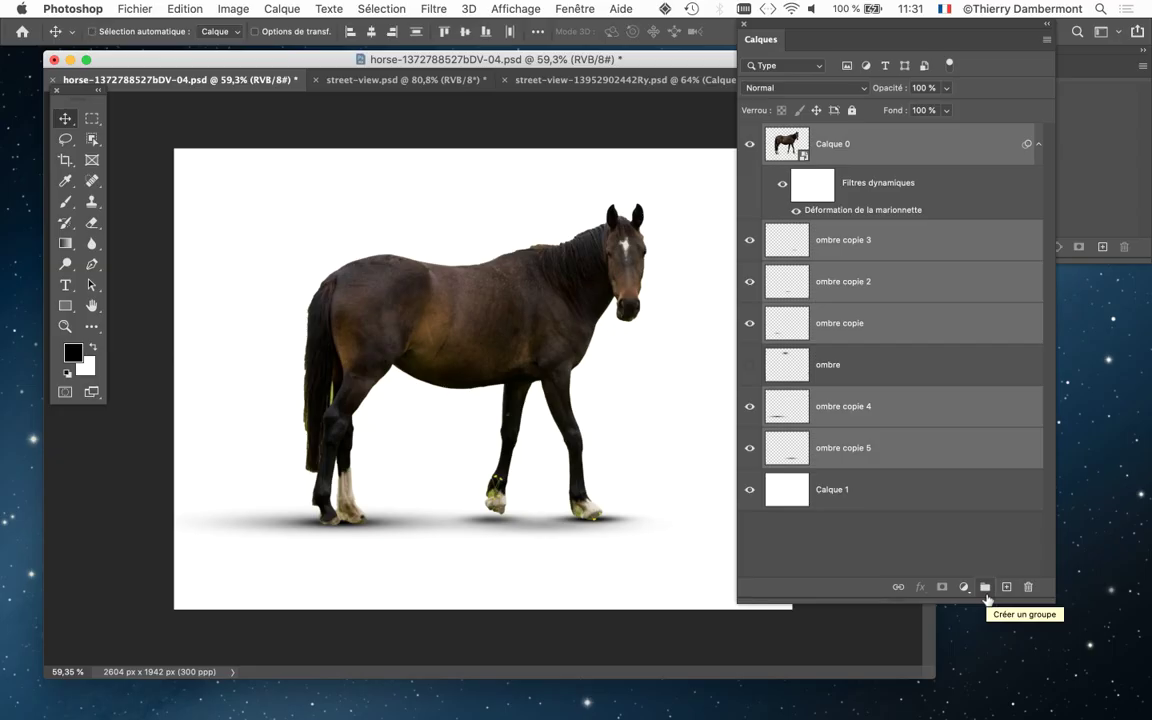
click(986, 596)
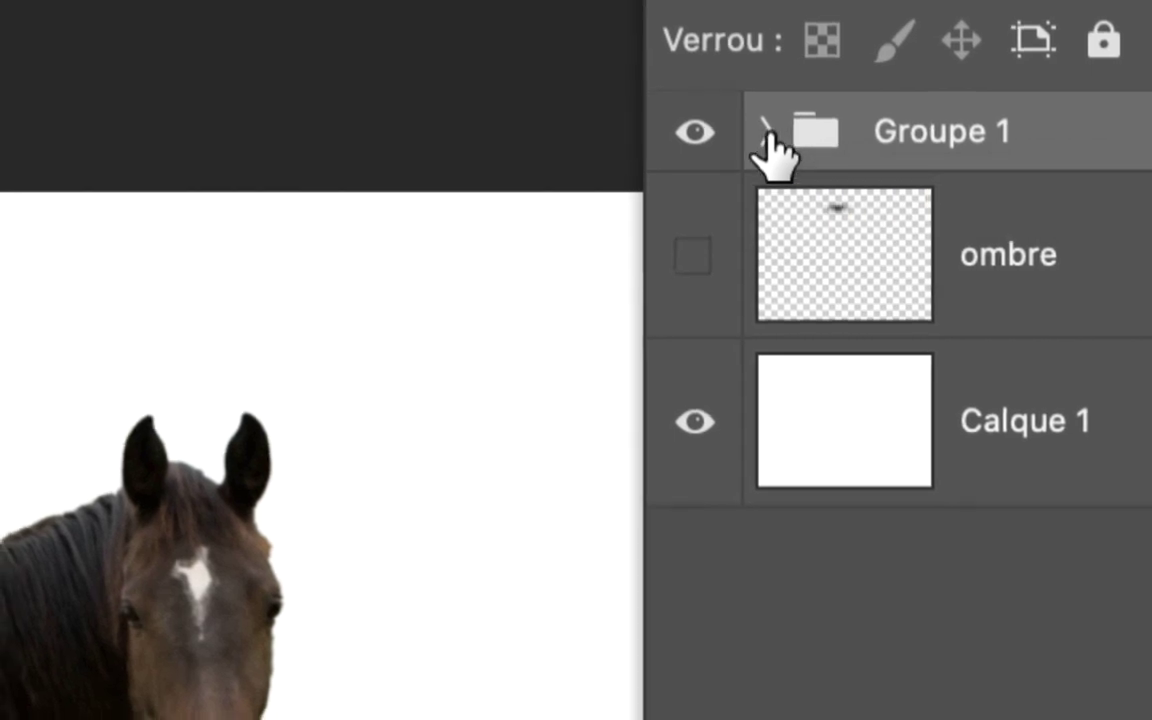
Expand Groupe 1 to check the layers it contains and collapse it again
click(767, 133)
click(767, 133)
click(767, 133)
click(767, 133)
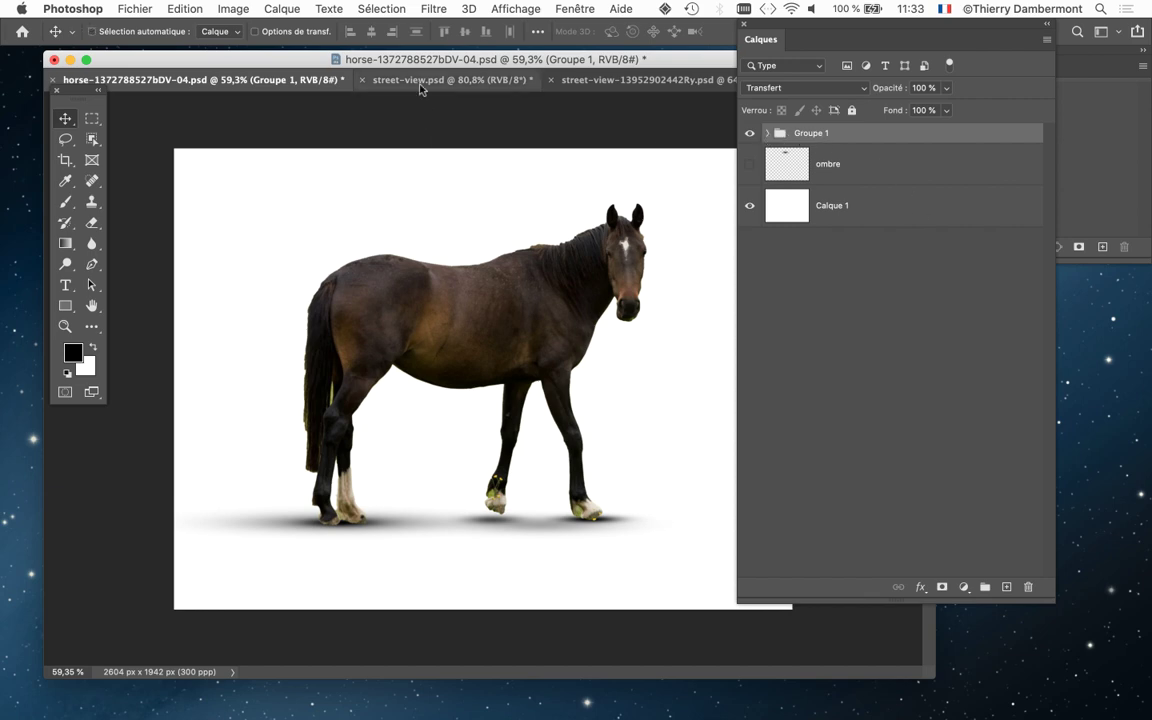
Copy Groupe 1 from the horse document into street-view.psd
click(380, 79)
click(230, 77)
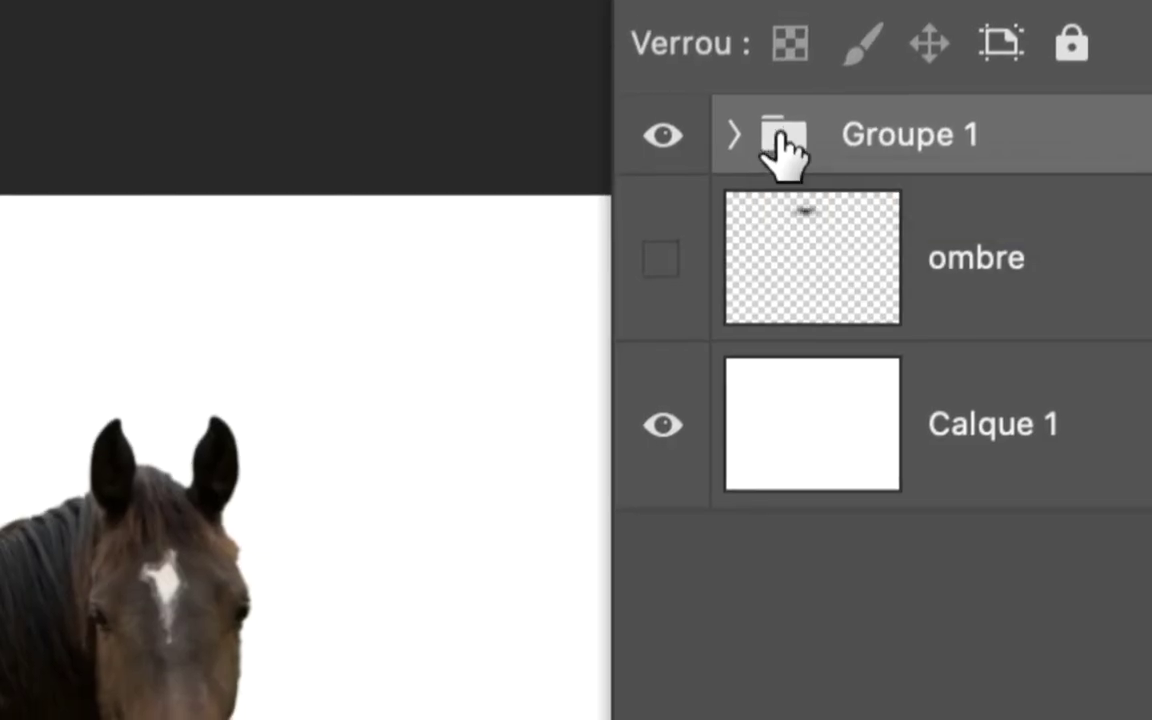
drag(785, 150, 0, 0)
drag(510, 100, 415, 719)
drag(474, 282, 474, 283)
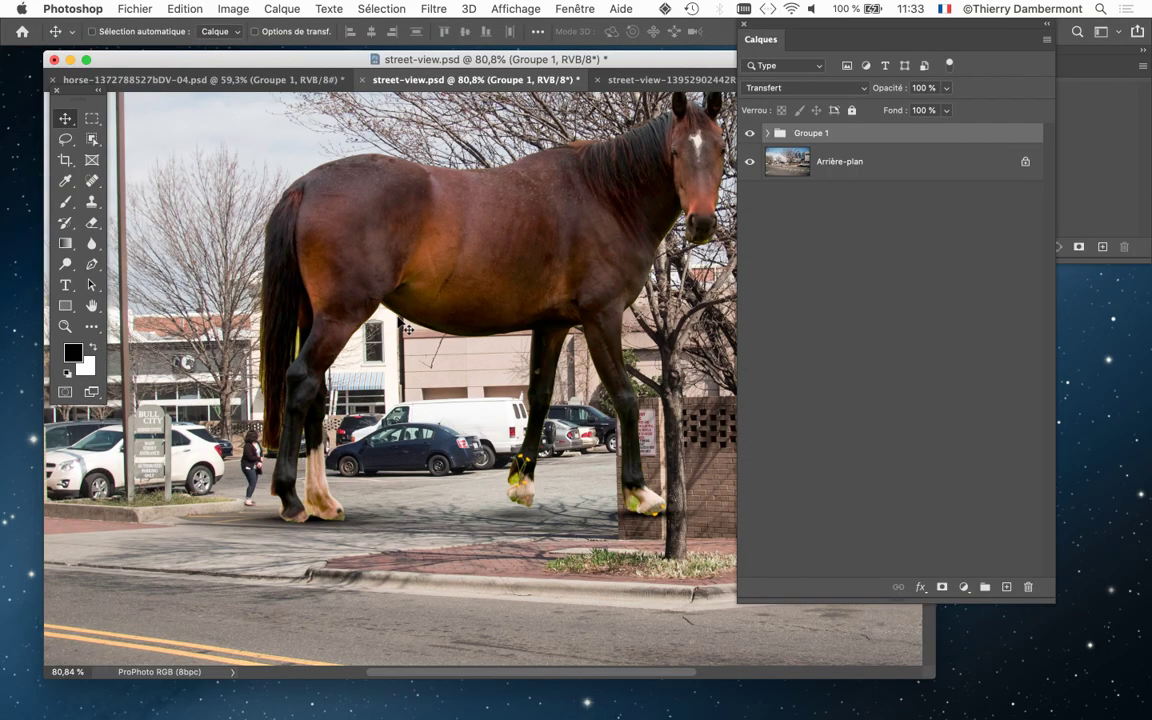
Display the street view in full-screen mode and move the horse group down onto the road
drag(812, 37, 884, 46)
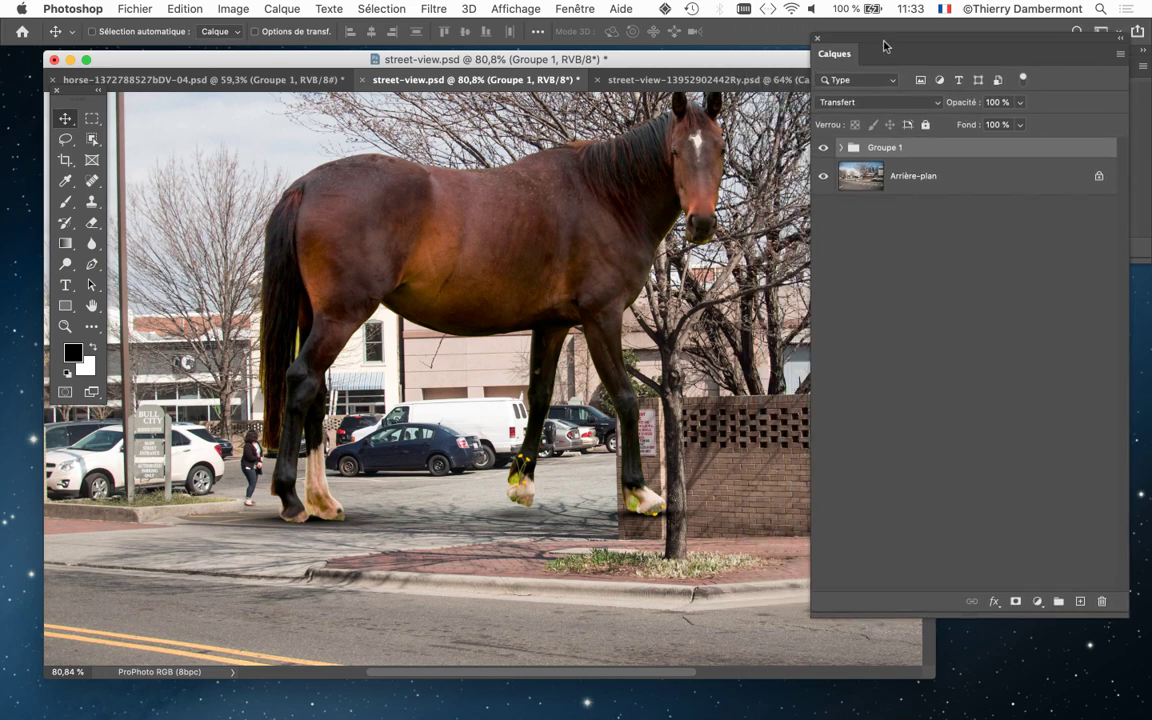
key(f)
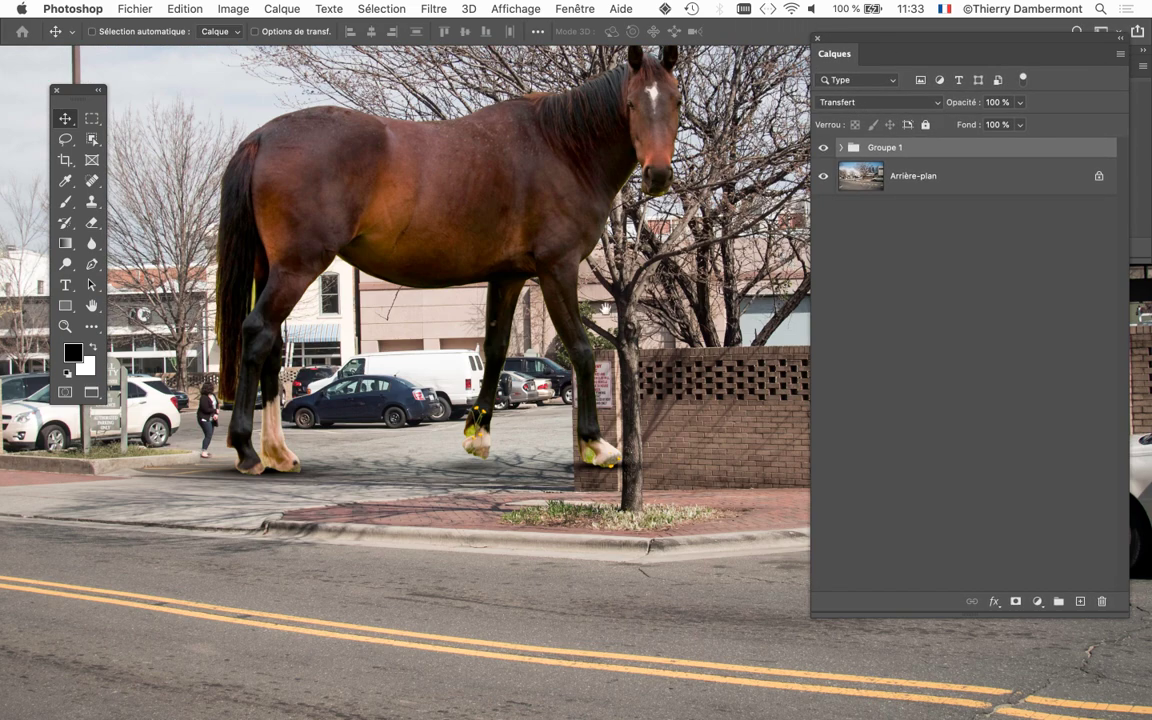
scroll(603, 318, down, 5)
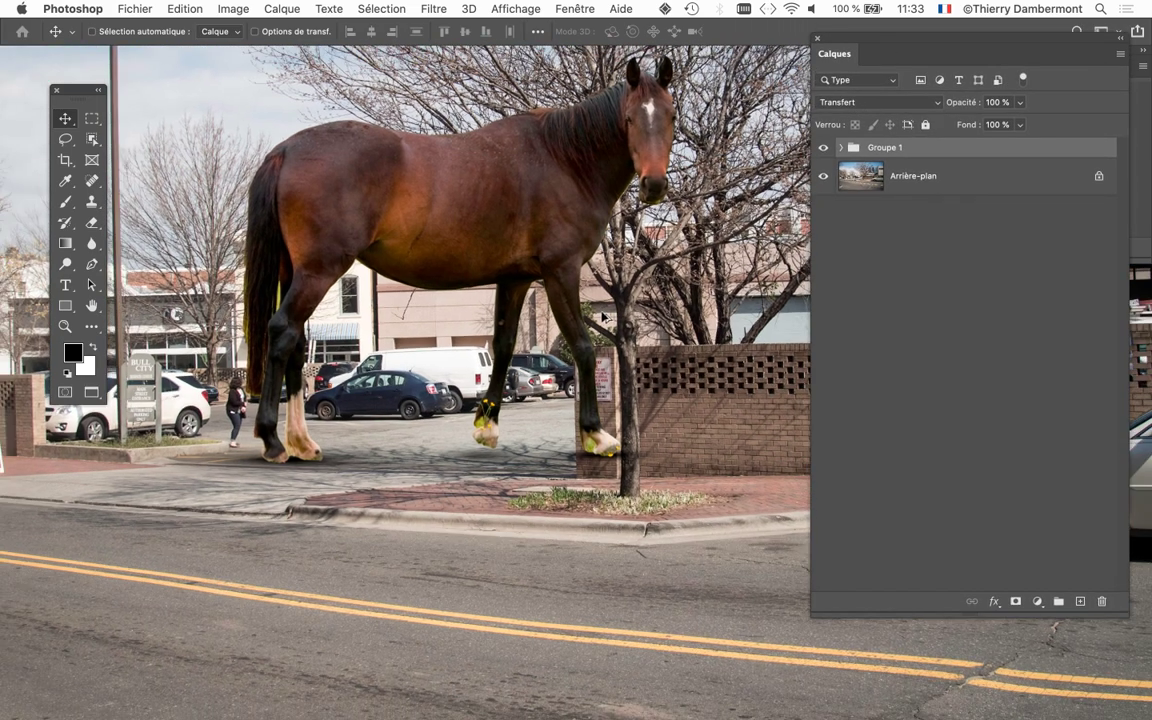
scroll(603, 320, down, 2)
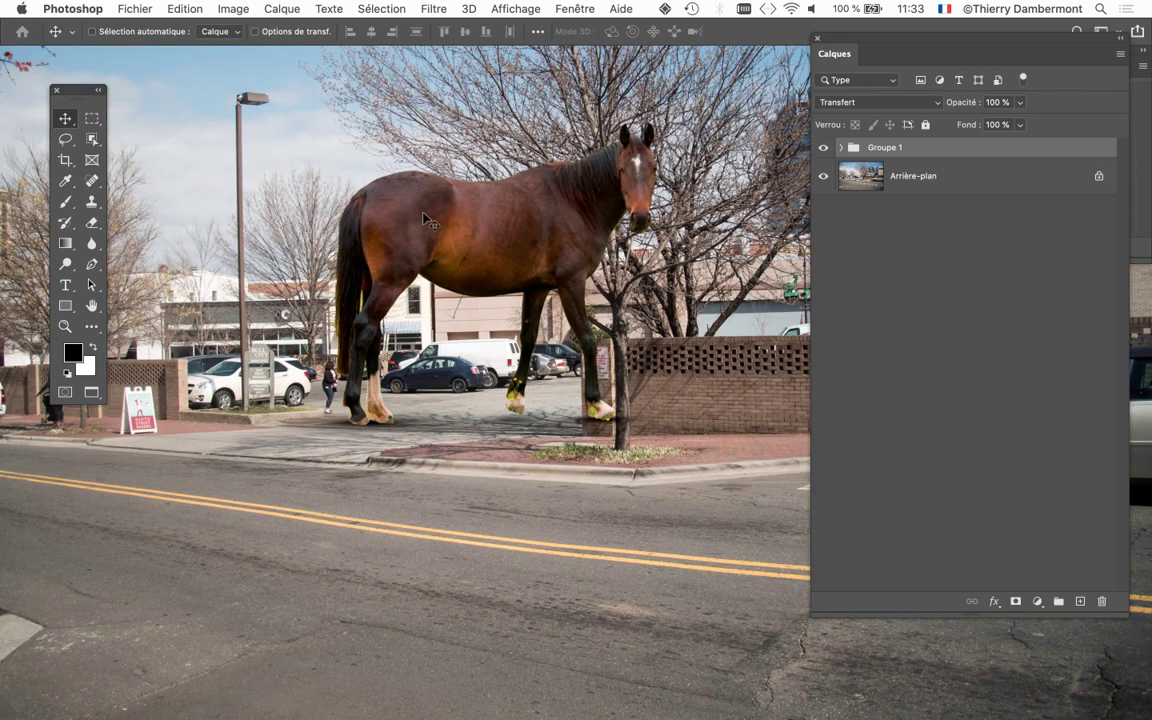
drag(434, 218, 300, 330)
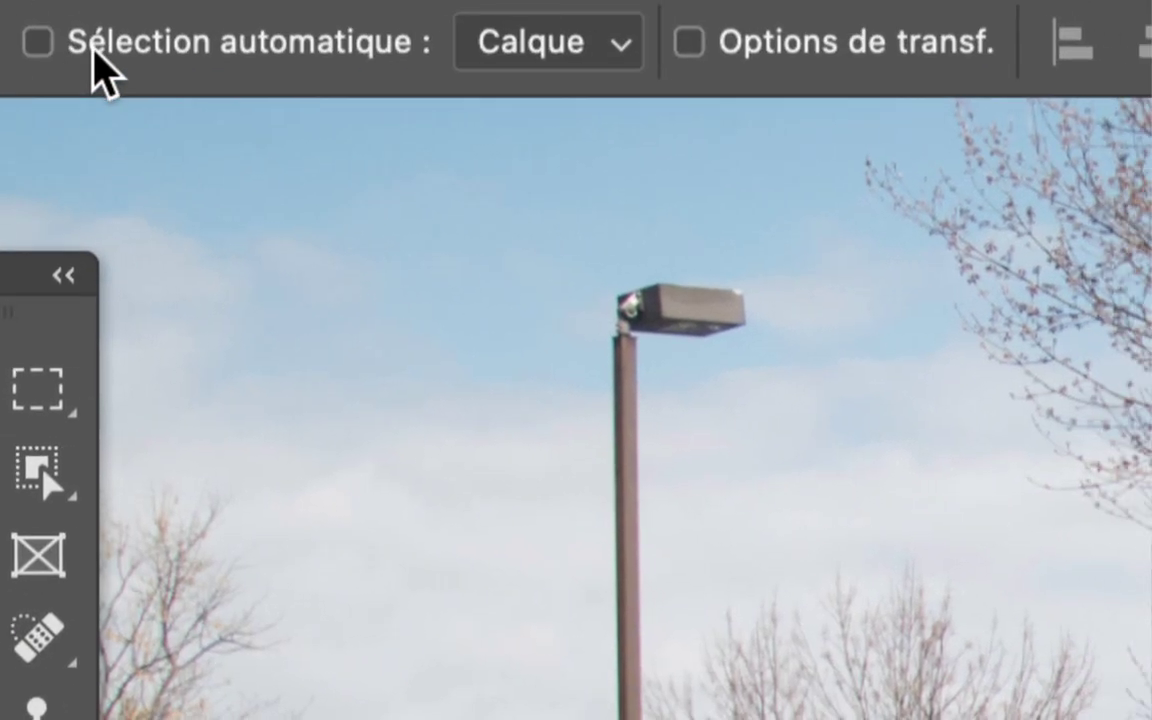
Try moving the horse with automatic selection set to Calque enabled, and undo the move
click(92, 50)
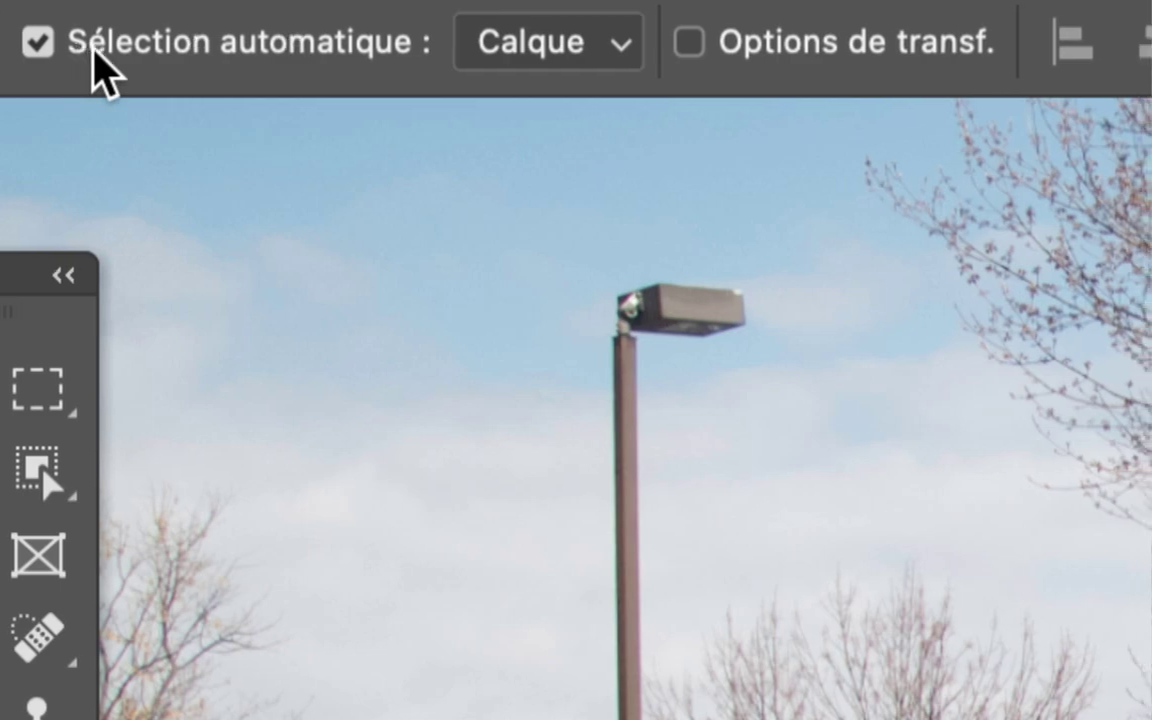
click(93, 50)
click(95, 48)
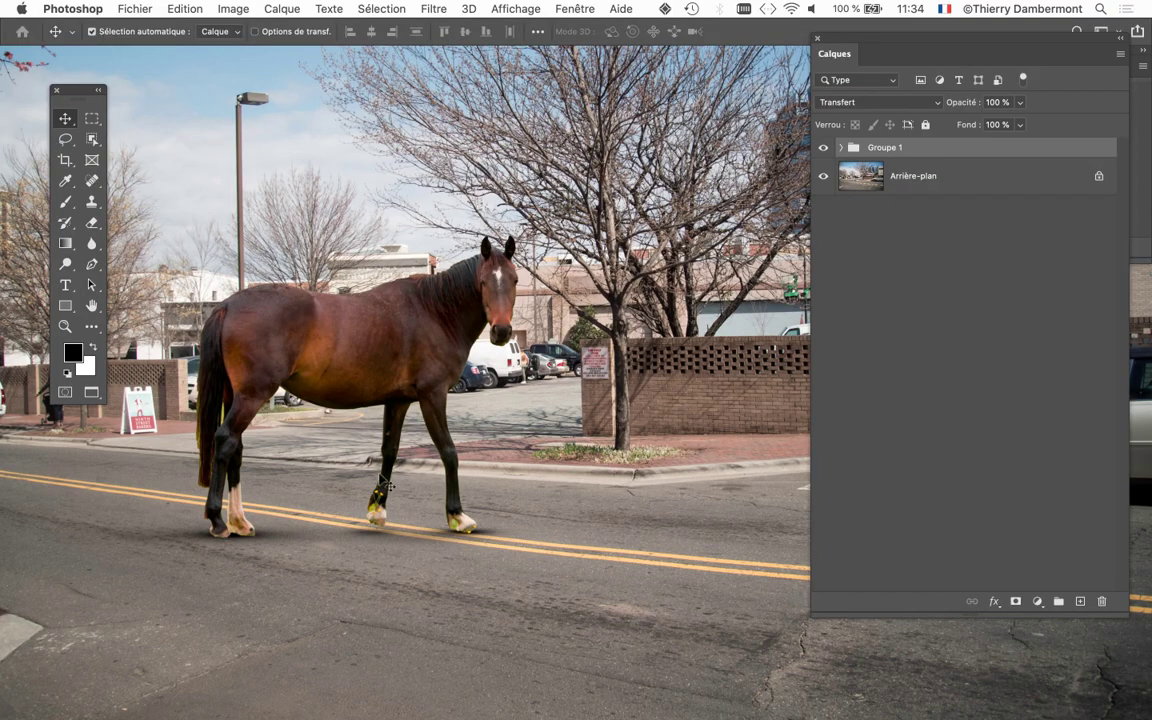
drag(398, 368, 685, 435)
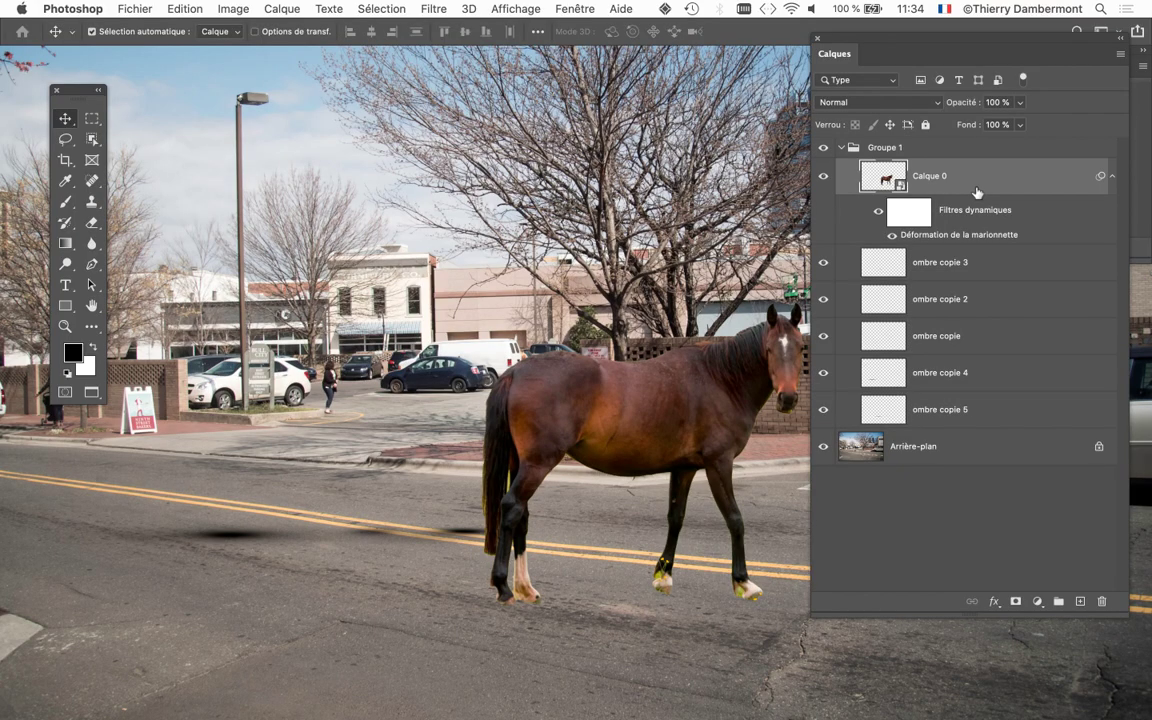
key(super+z)
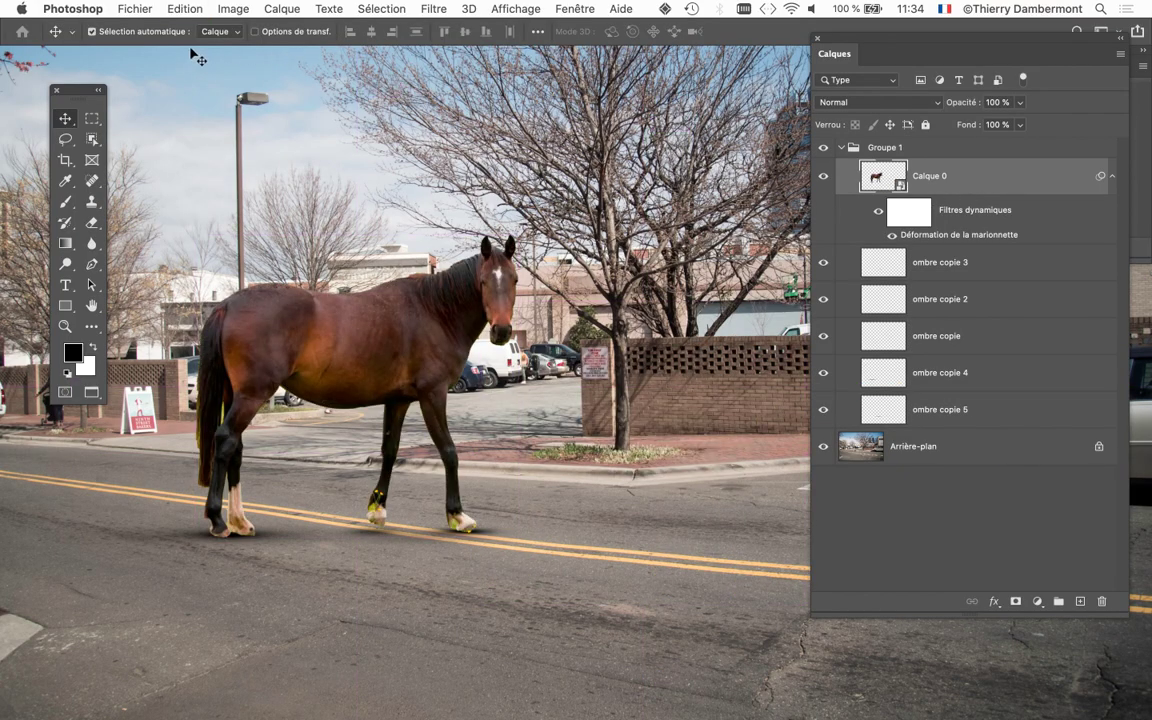
Turn off automatic selection and move the whole collapsed Groupe 1 across the road
click(101, 34)
click(101, 34)
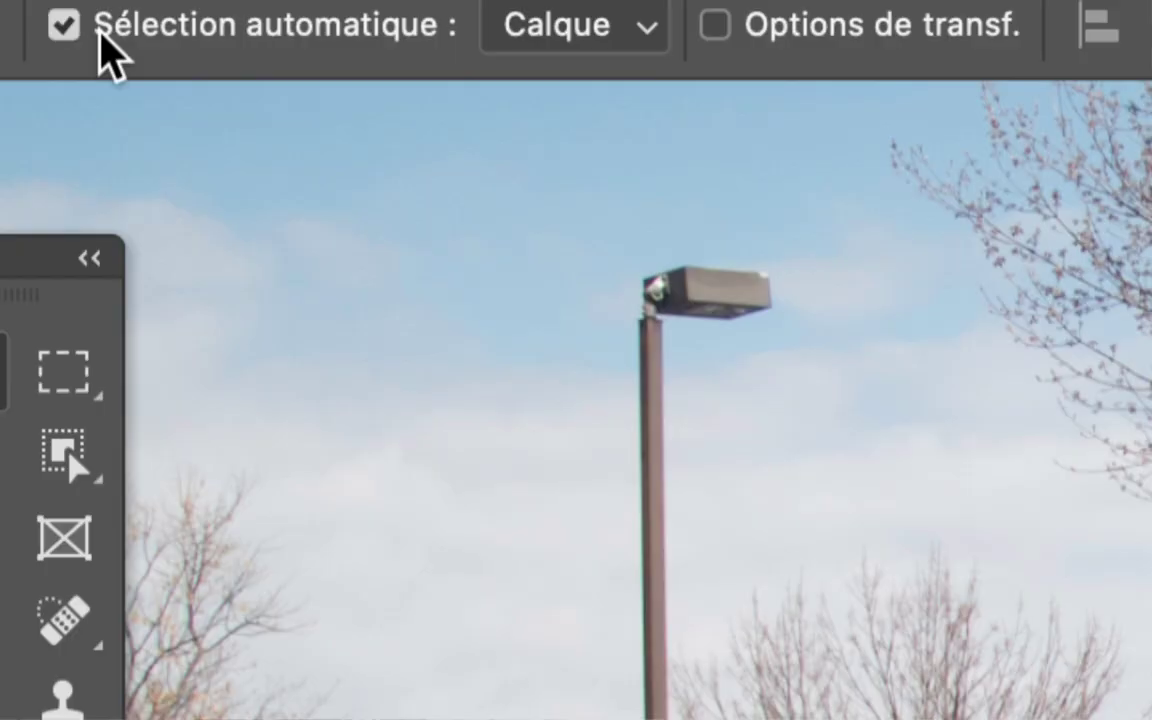
click(101, 34)
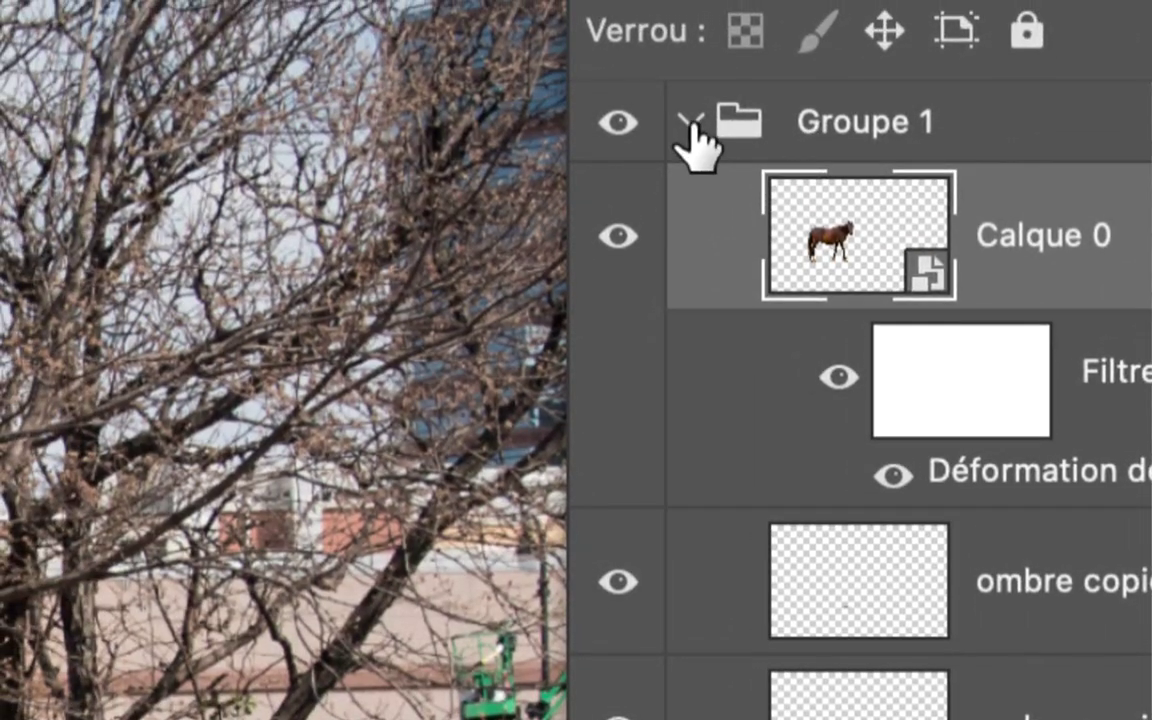
click(688, 121)
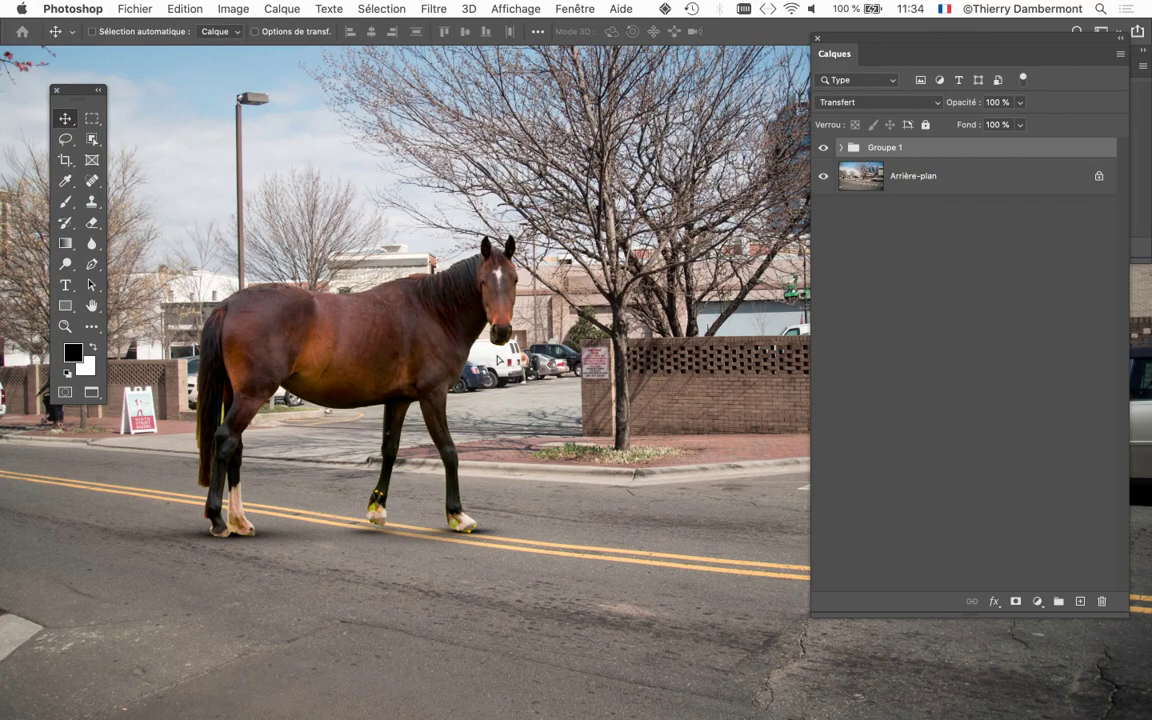
drag(497, 360, 489, 245)
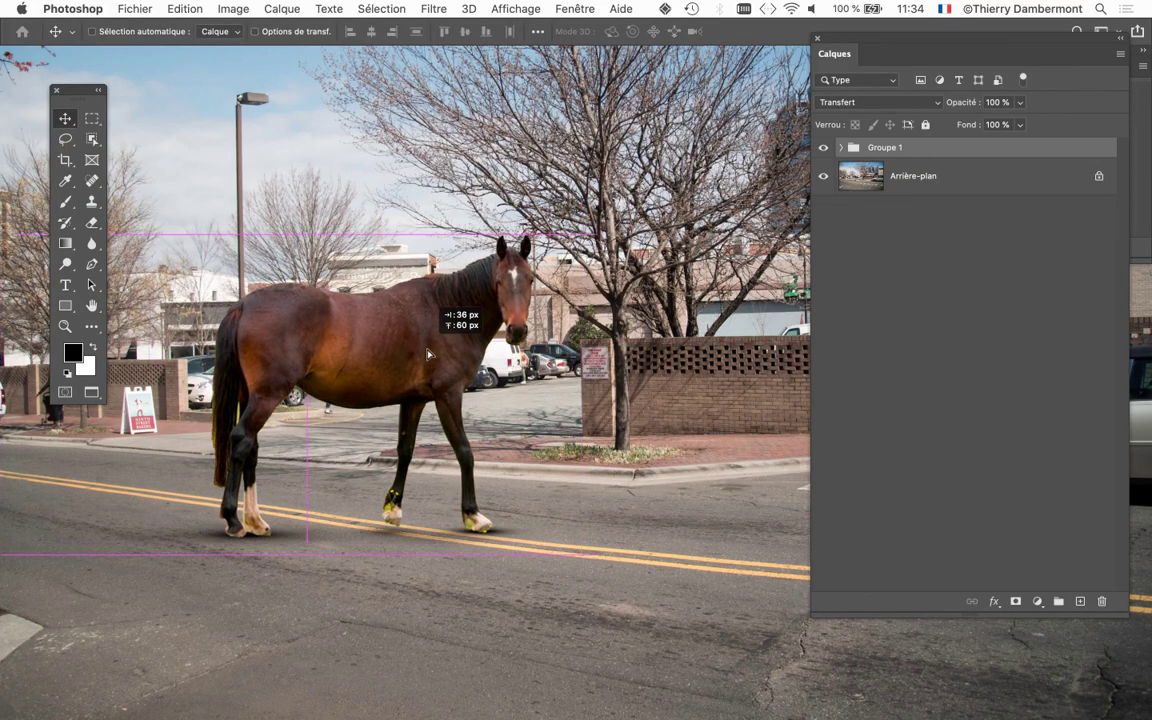